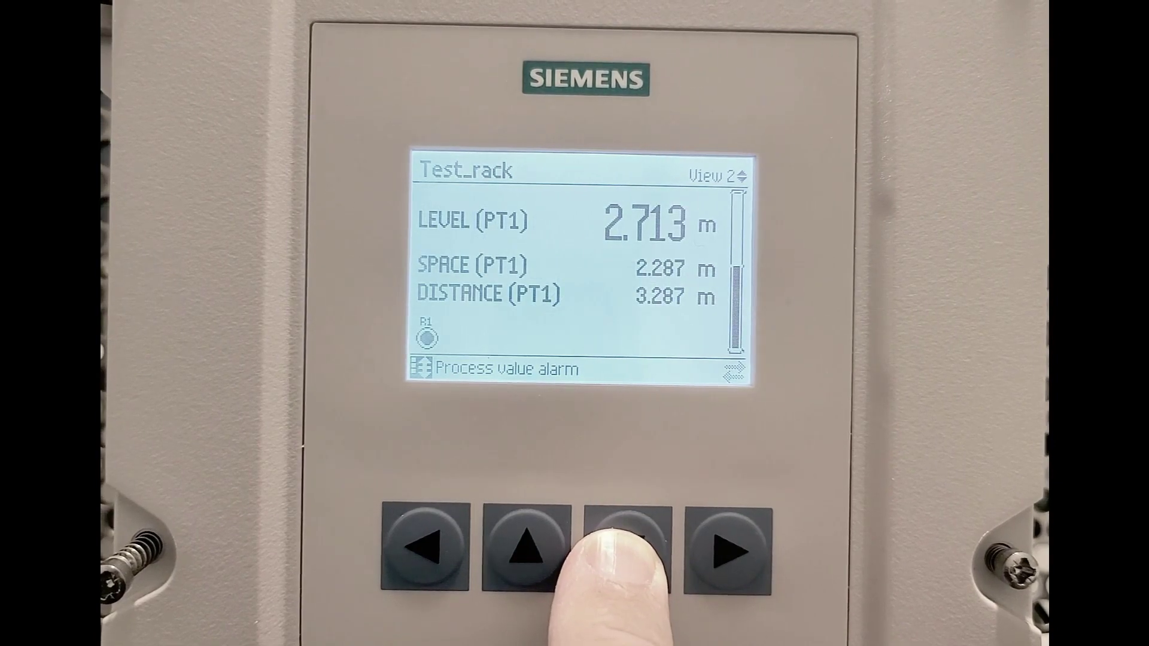
On the LT500 display, step to View 6 and open the 320 Level (point 1) alarm details
left_click(628, 547)
left_click(628, 548)
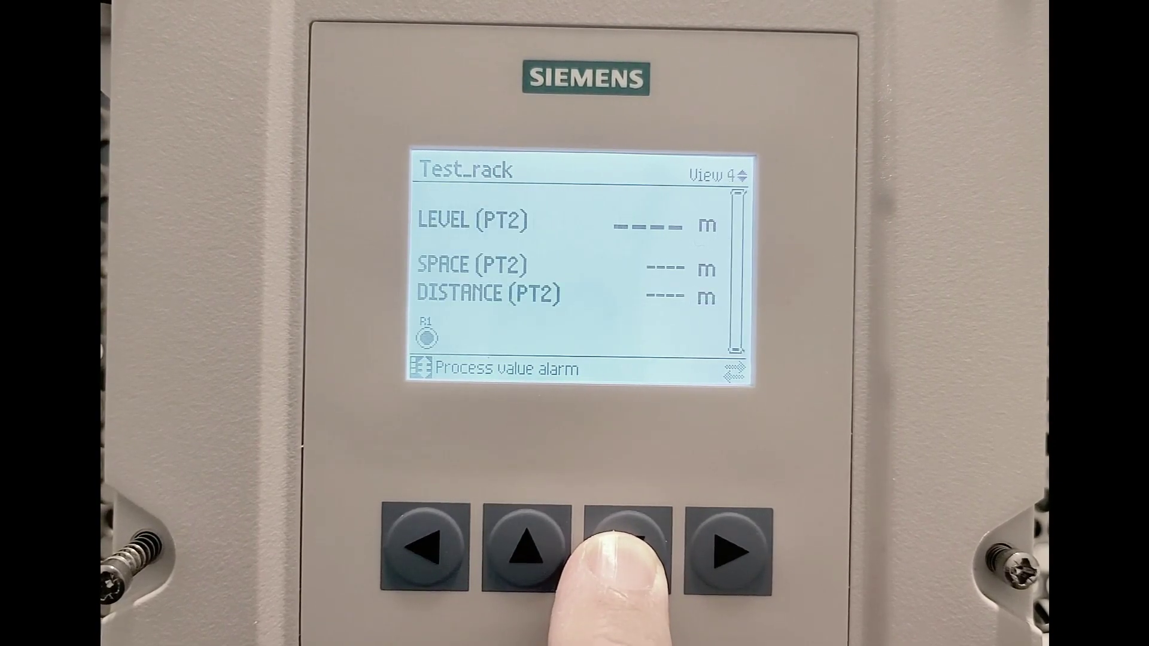
left_click(629, 547)
left_click(628, 548)
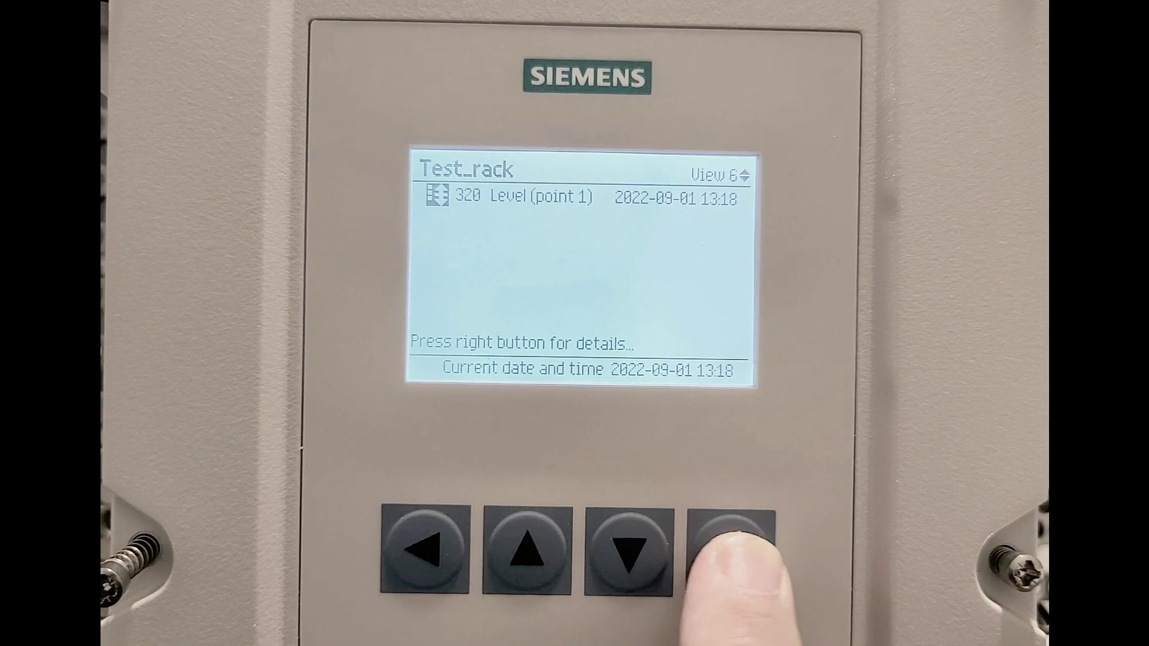
left_click(729, 551)
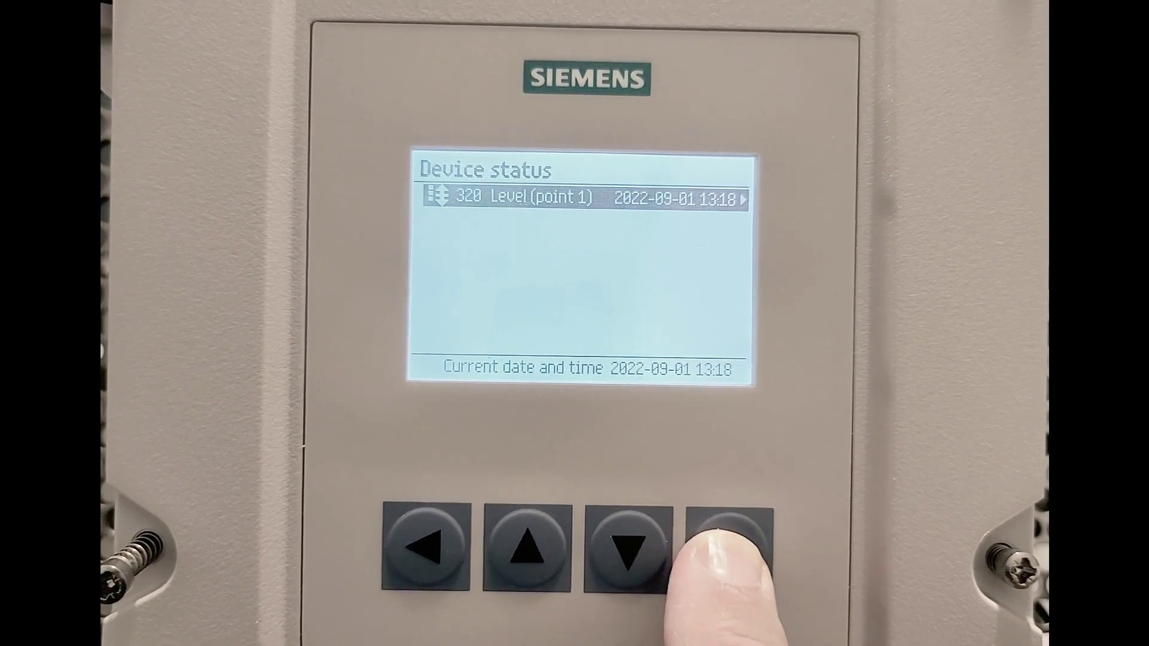
left_click(729, 550)
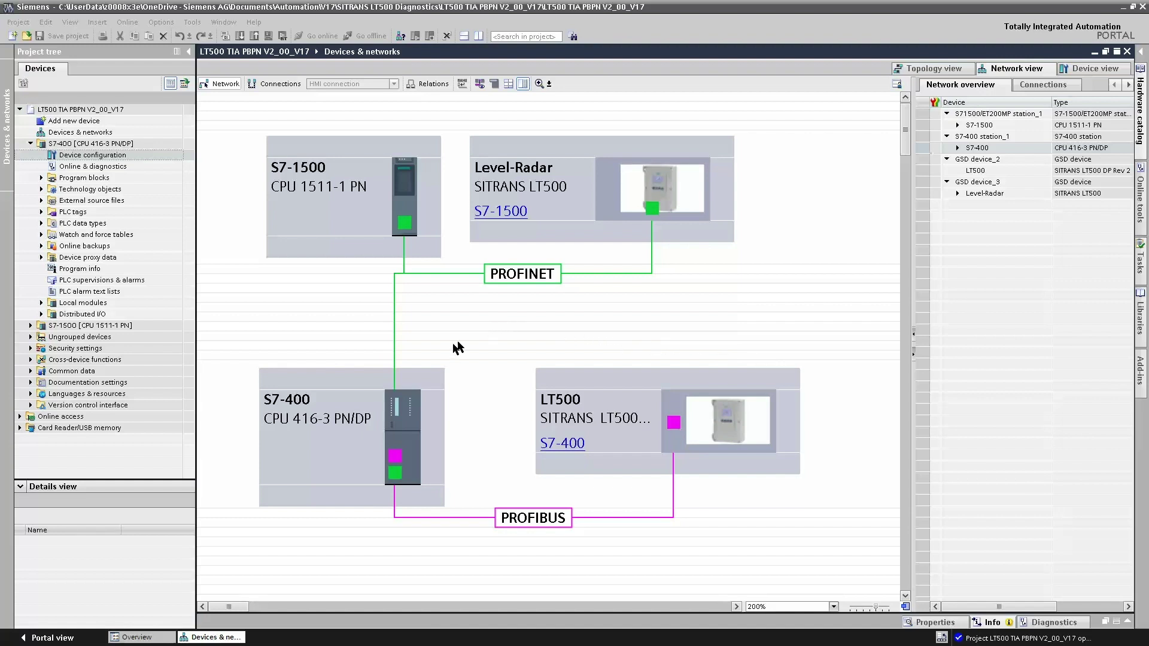
Select the S7-400 CPU in the network view and go online with it
left_click(403, 405)
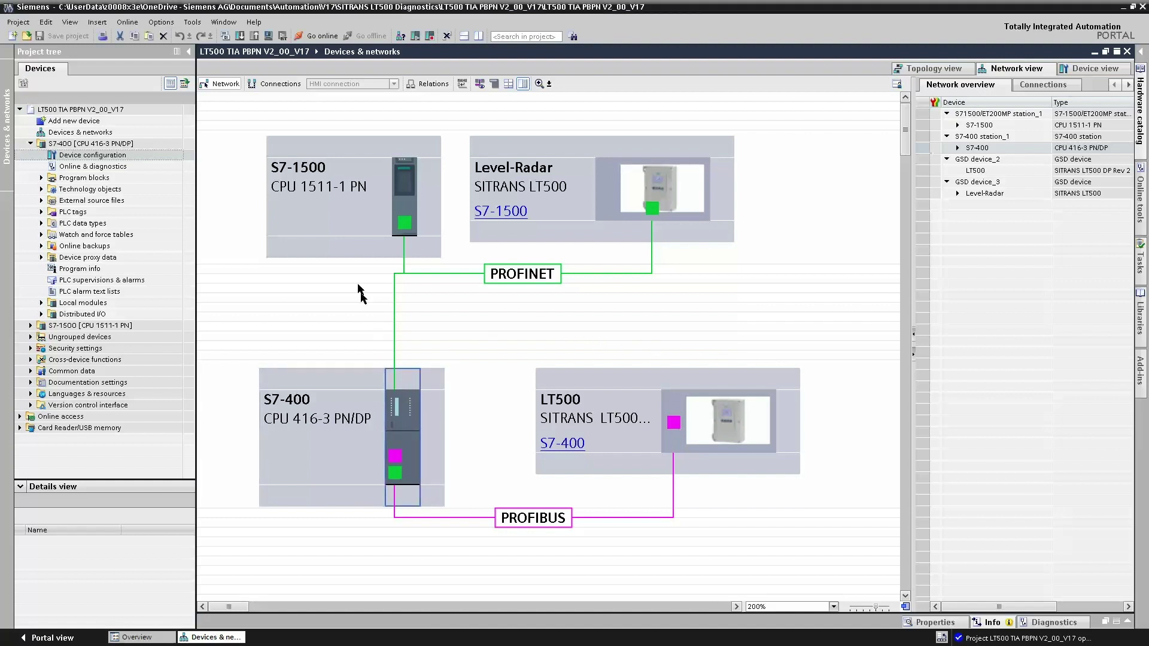
left_click(317, 35)
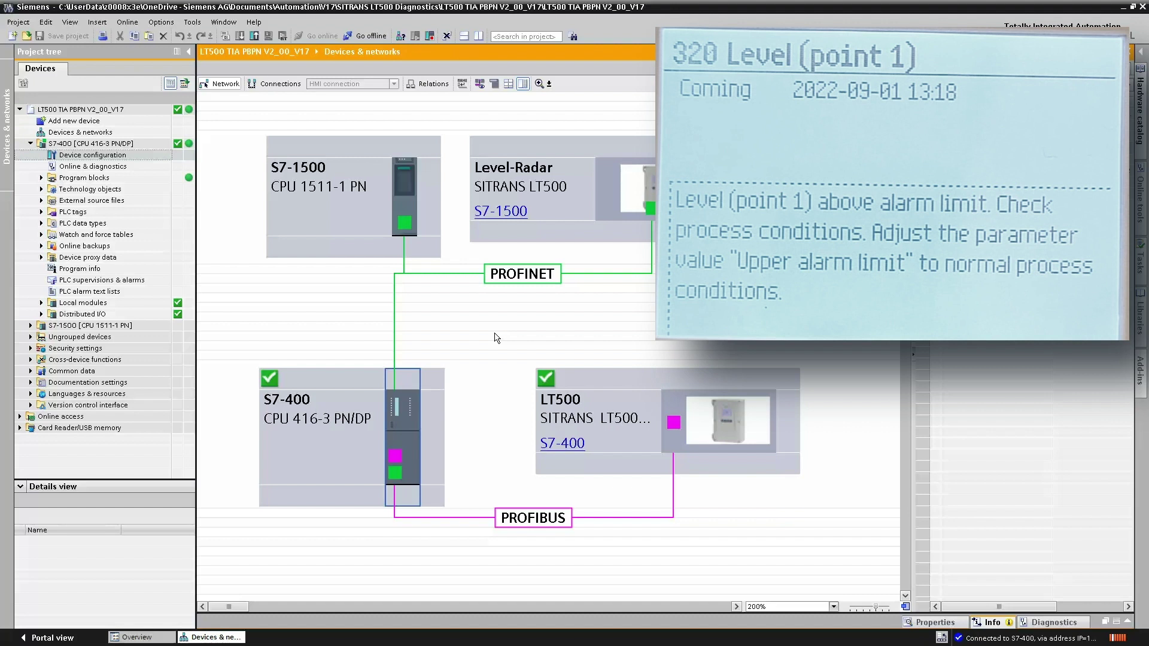
Select the LT500 device on the PROFIBUS network
left_click(556, 395)
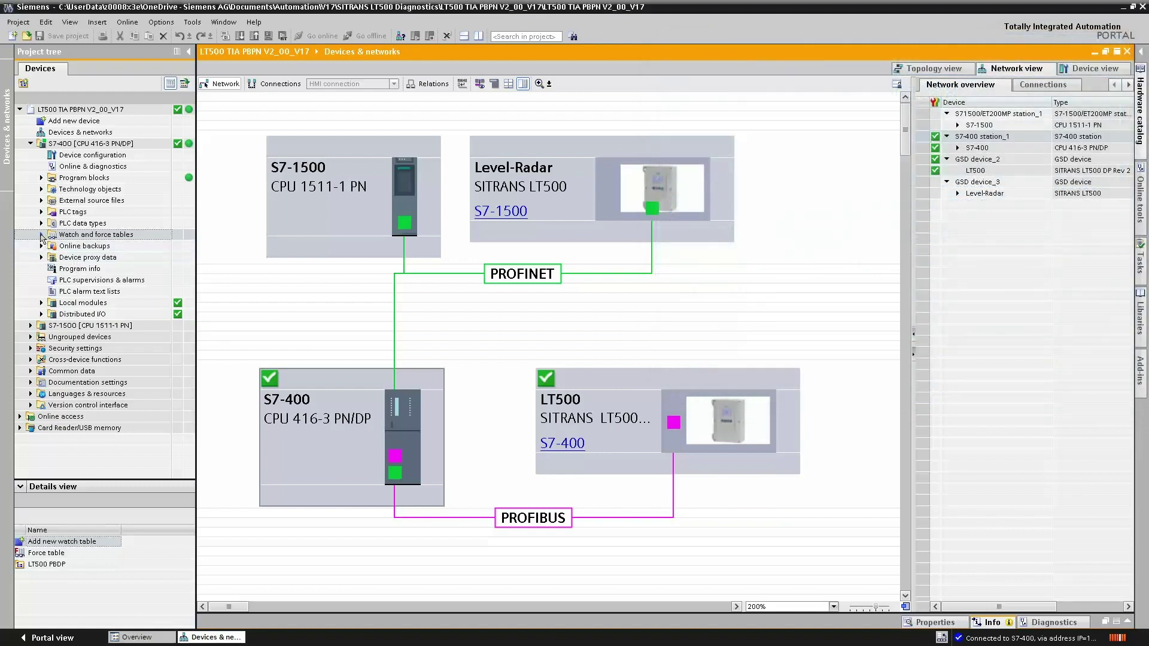
left_click(42, 235)
left_click(52, 268)
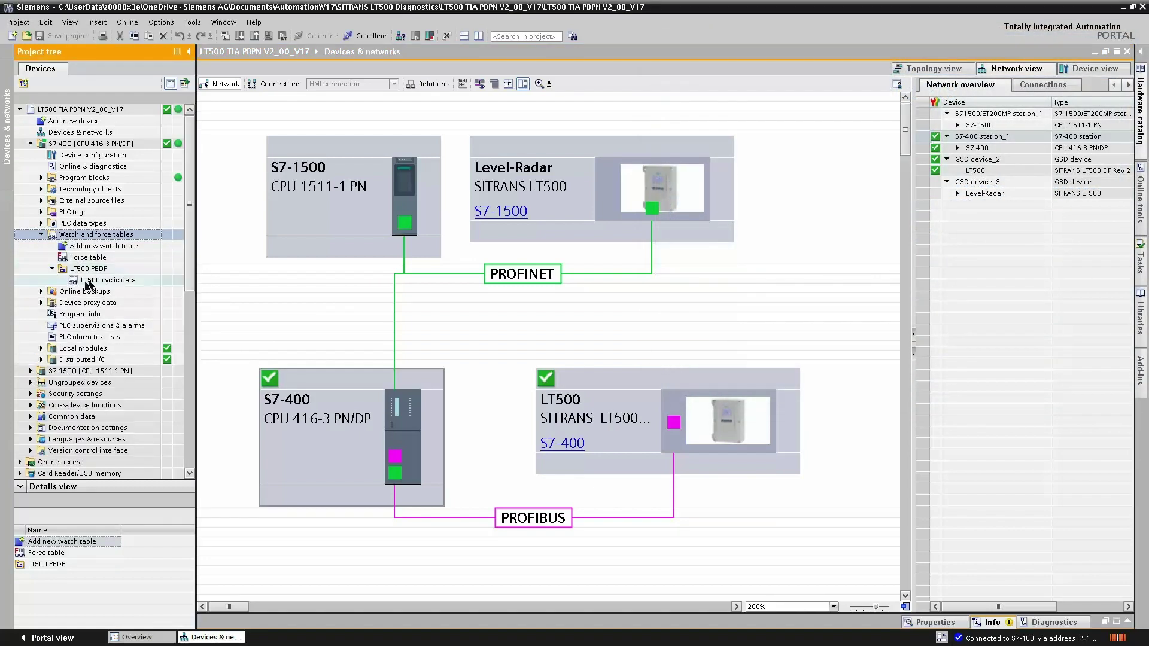
double_click(101, 280)
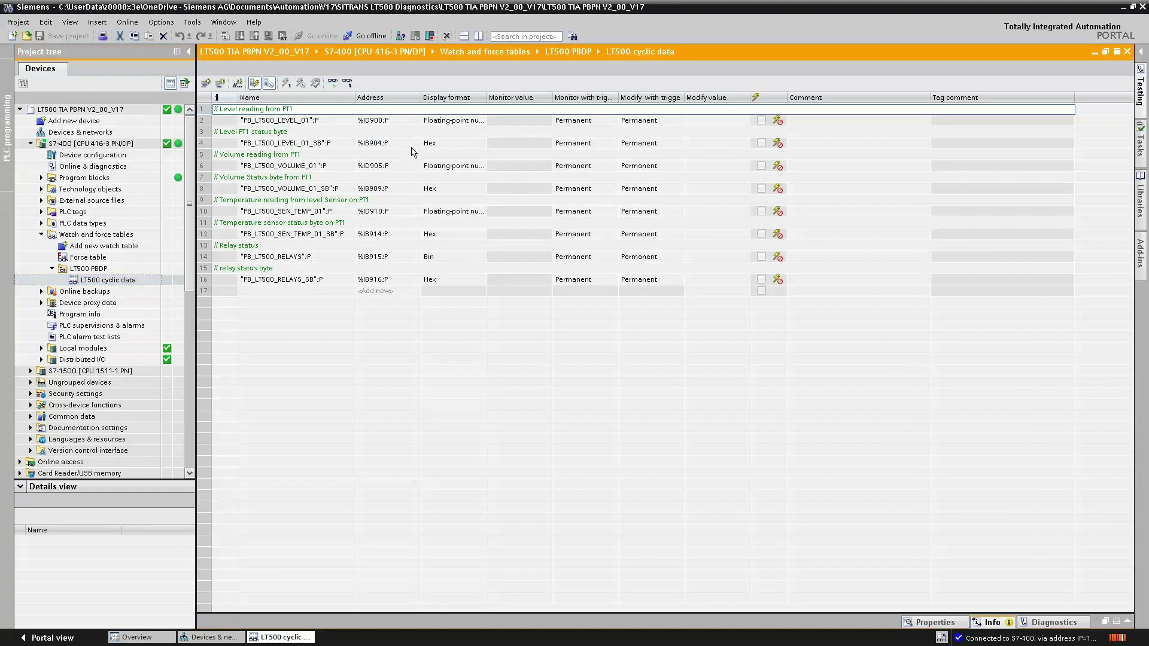
left_click(334, 87)
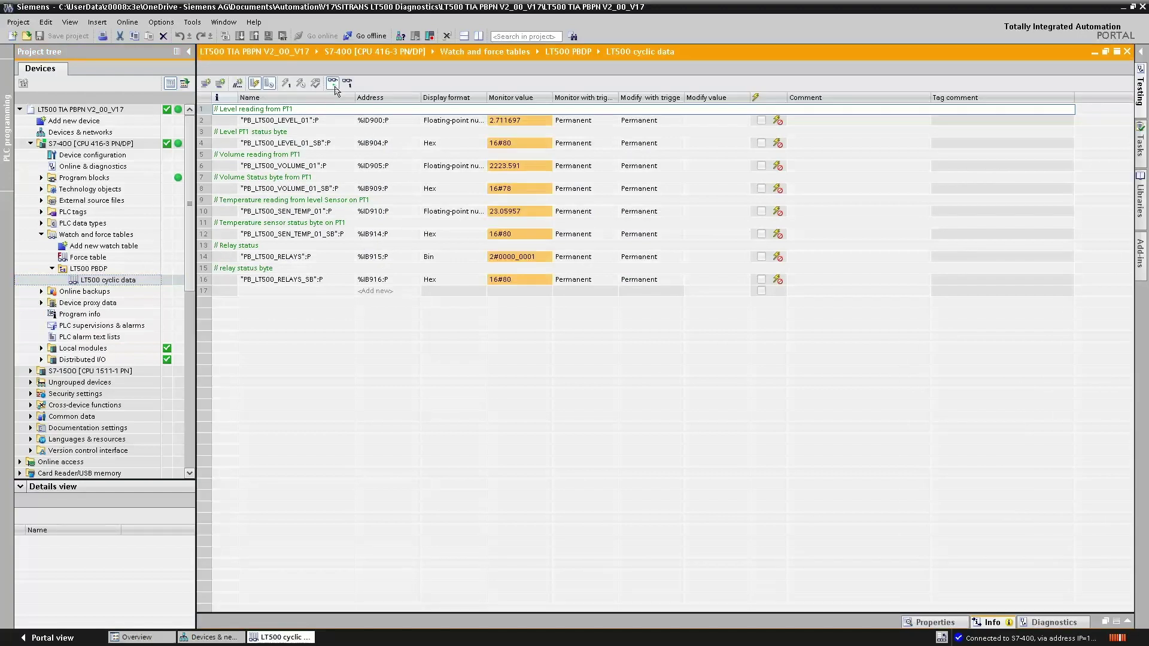
left_click(1127, 55)
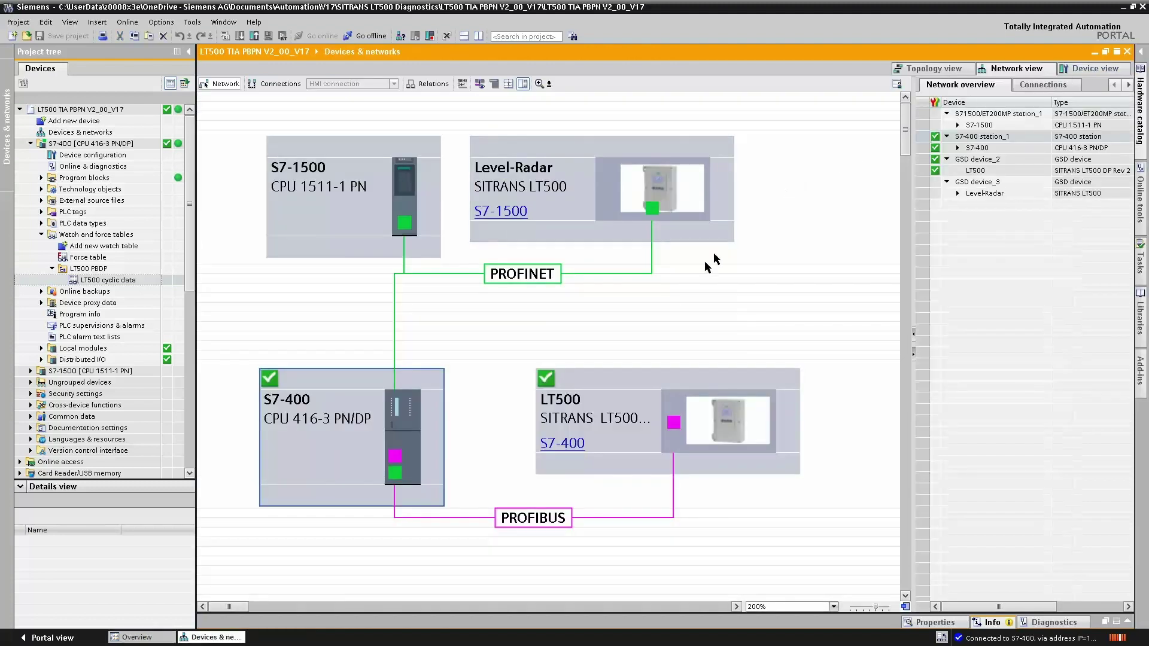
double_click(545, 380)
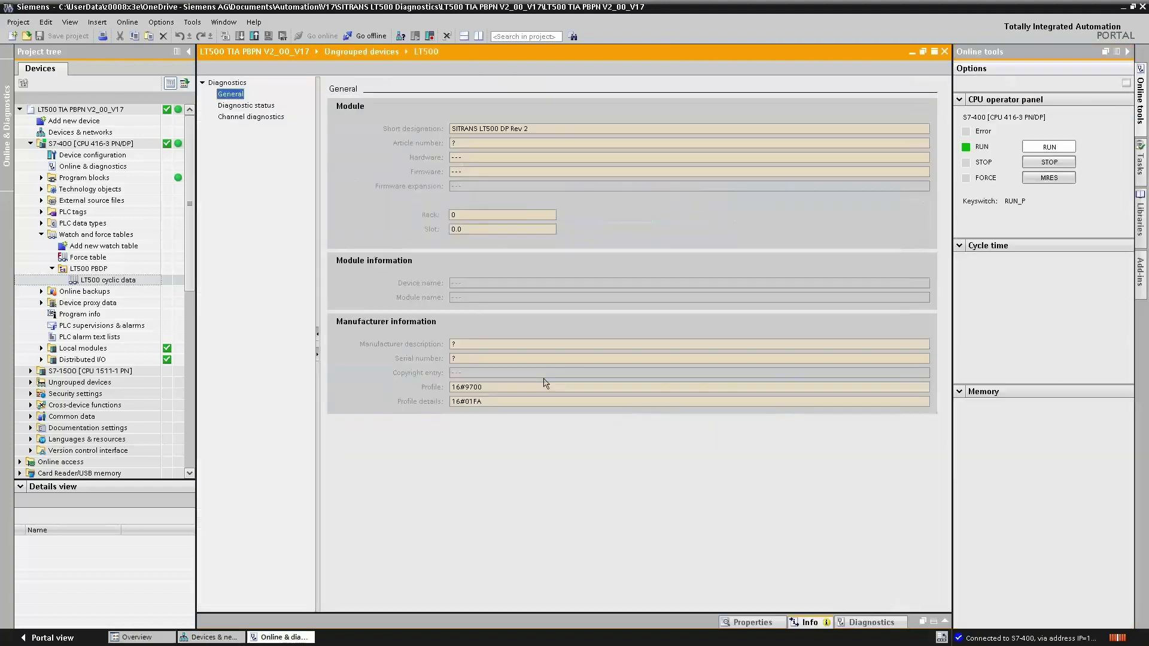
left_click(250, 110)
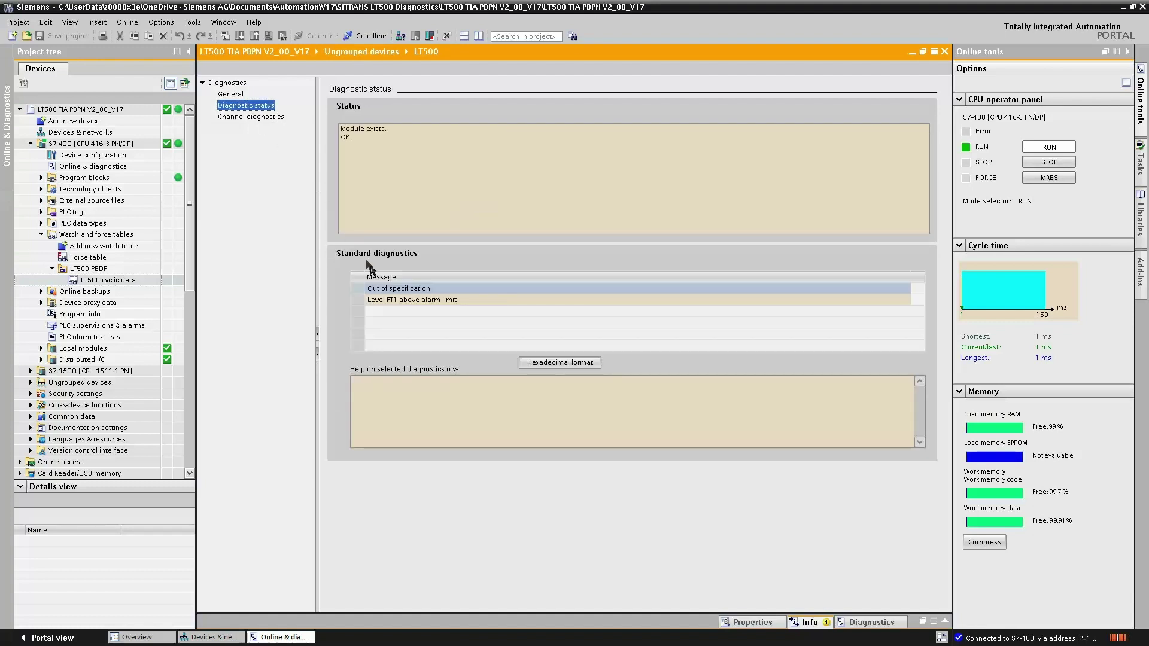
left_click(465, 304)
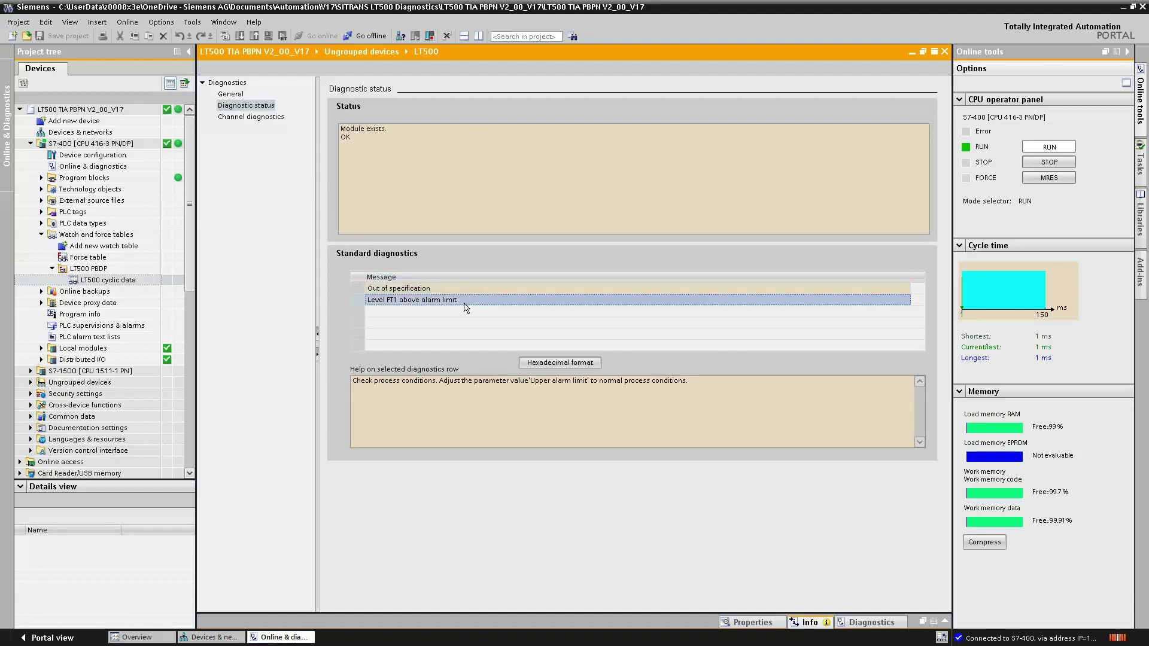
left_click(944, 52)
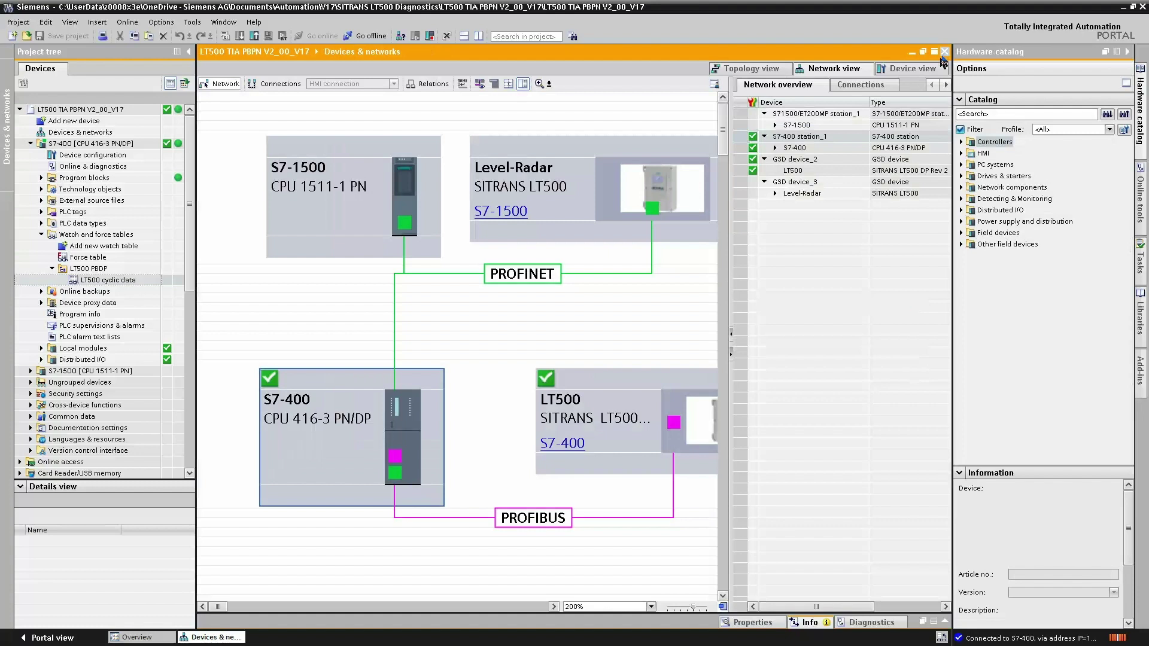
Open dp_diag [DB100] from Program blocks, monitor all values, and expand its Diag array
left_click(42, 236)
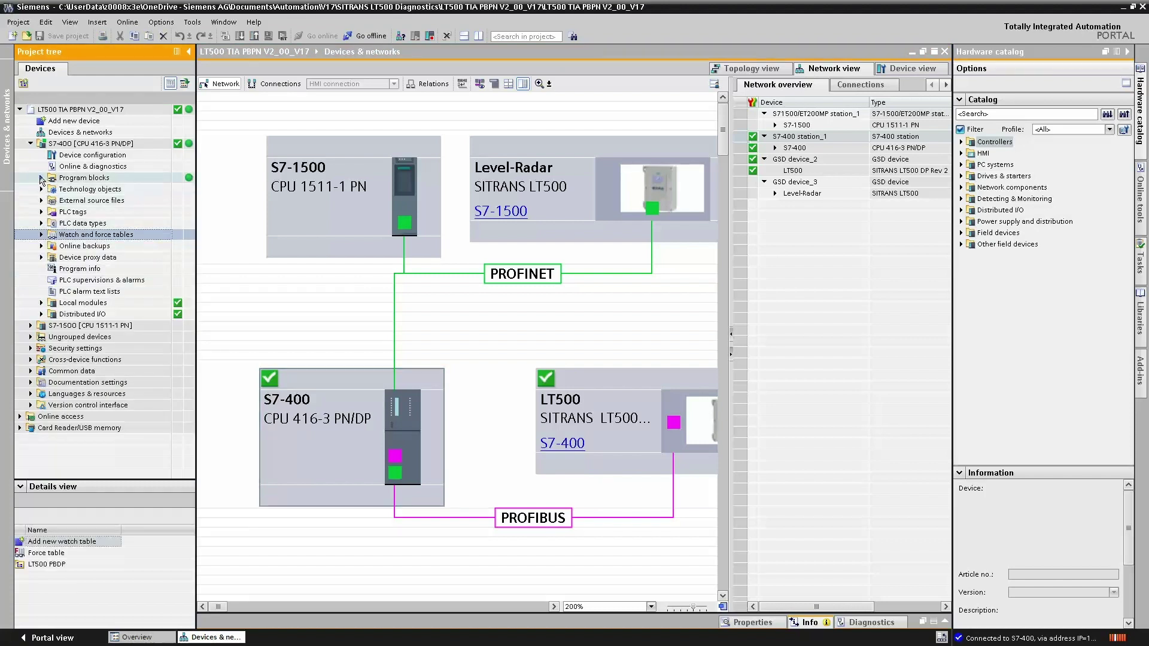
left_click(41, 178)
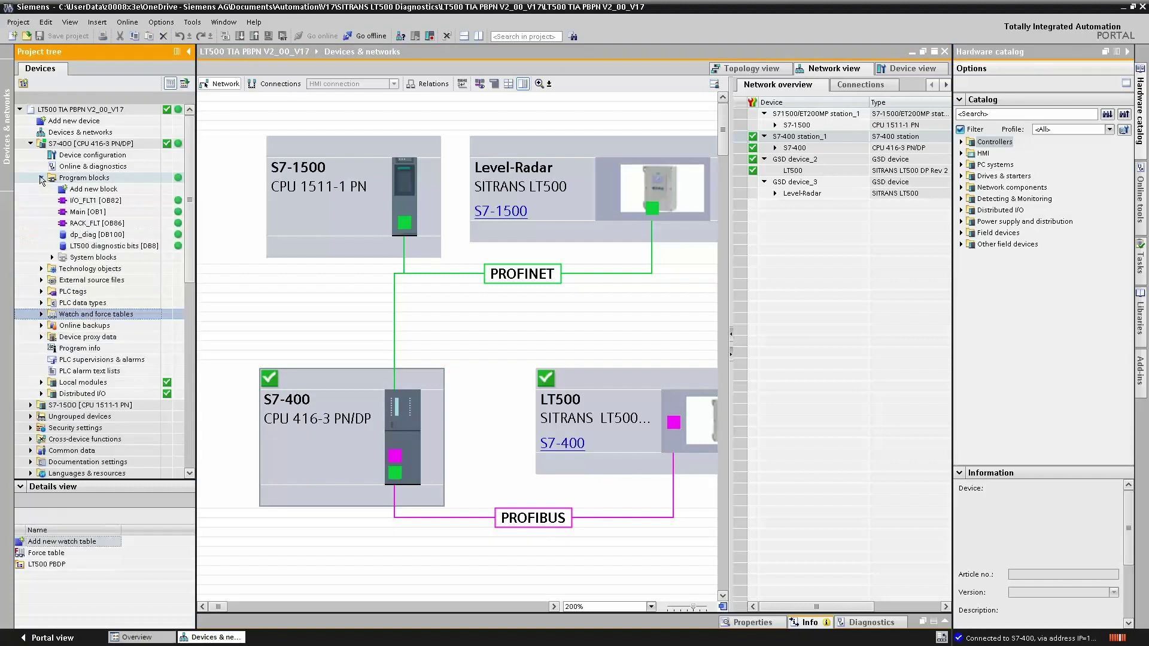
left_click(96, 235)
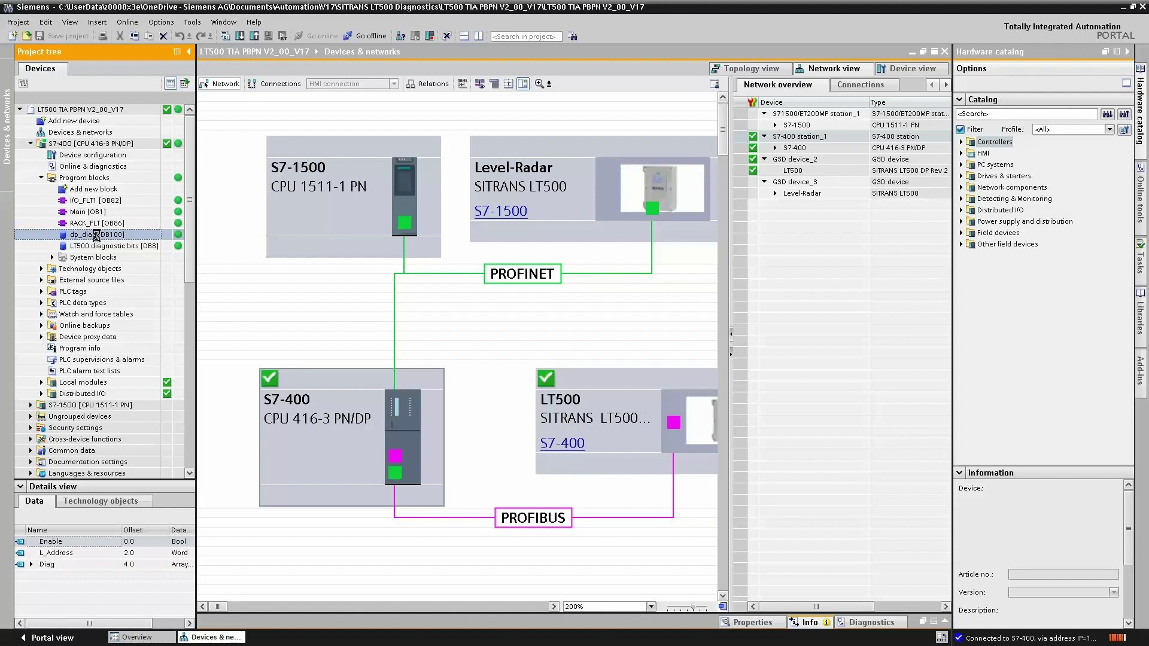
left_click_drag(97, 236, 495, 256)
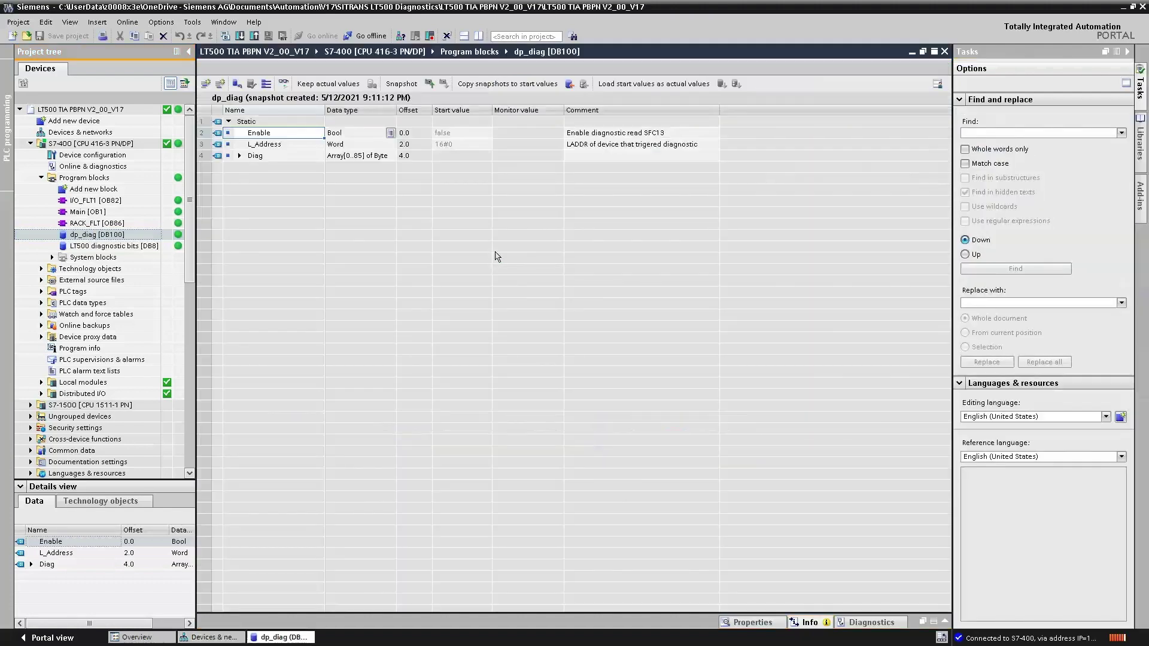
left_click(283, 83)
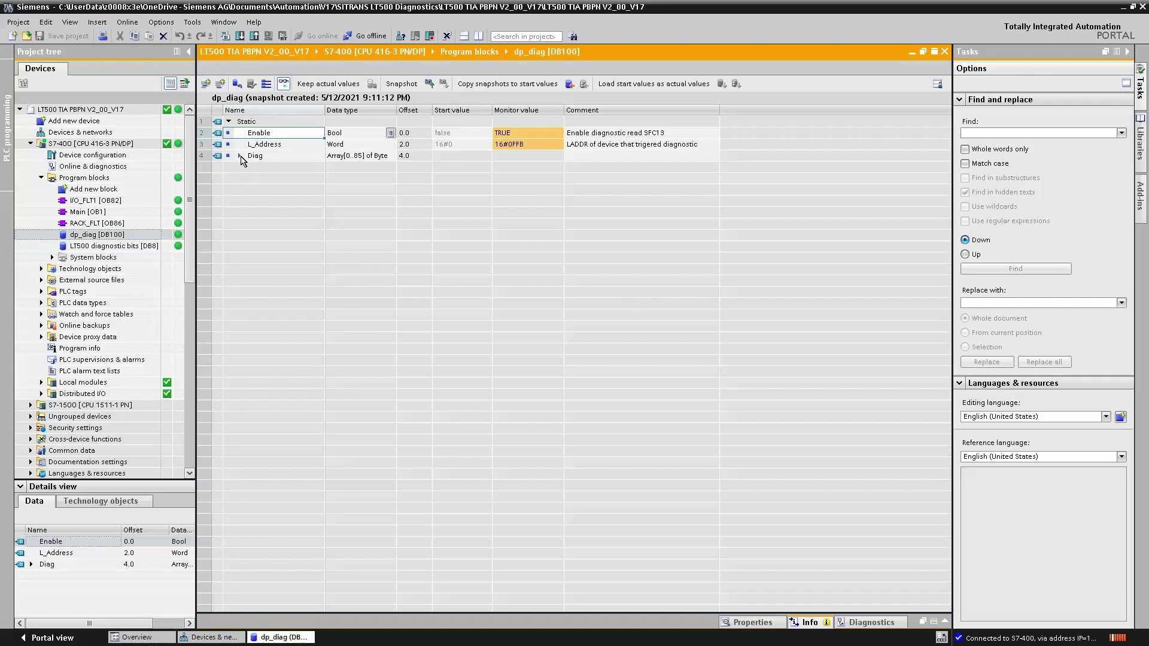
left_click(240, 156)
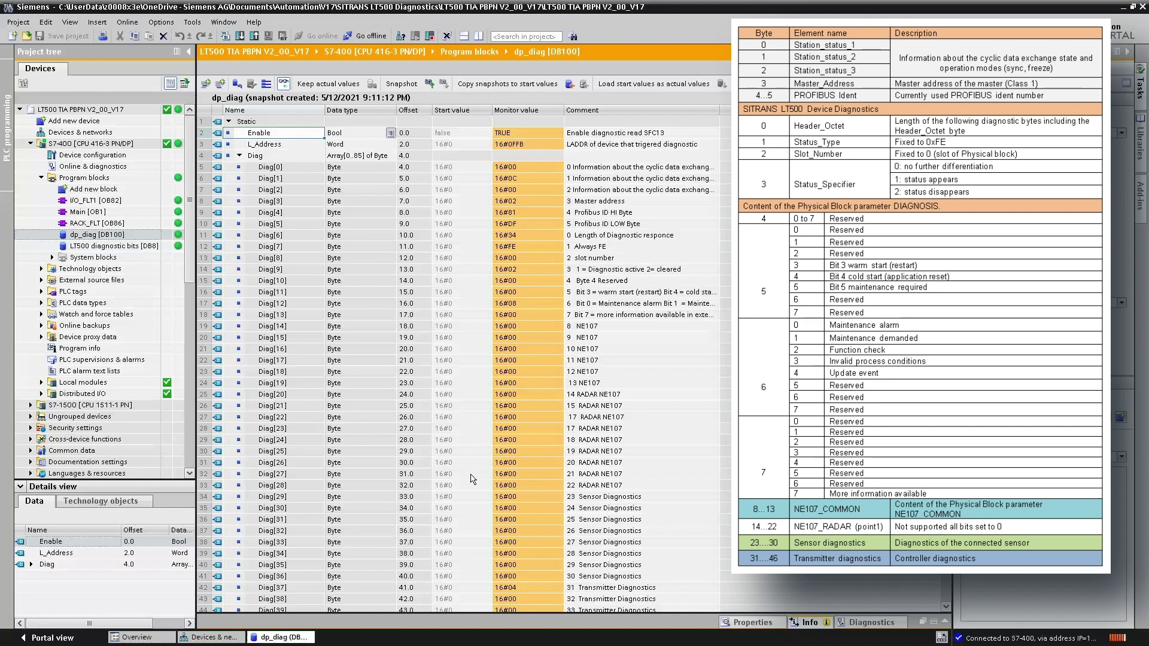
scroll(473, 478, "down", 3)
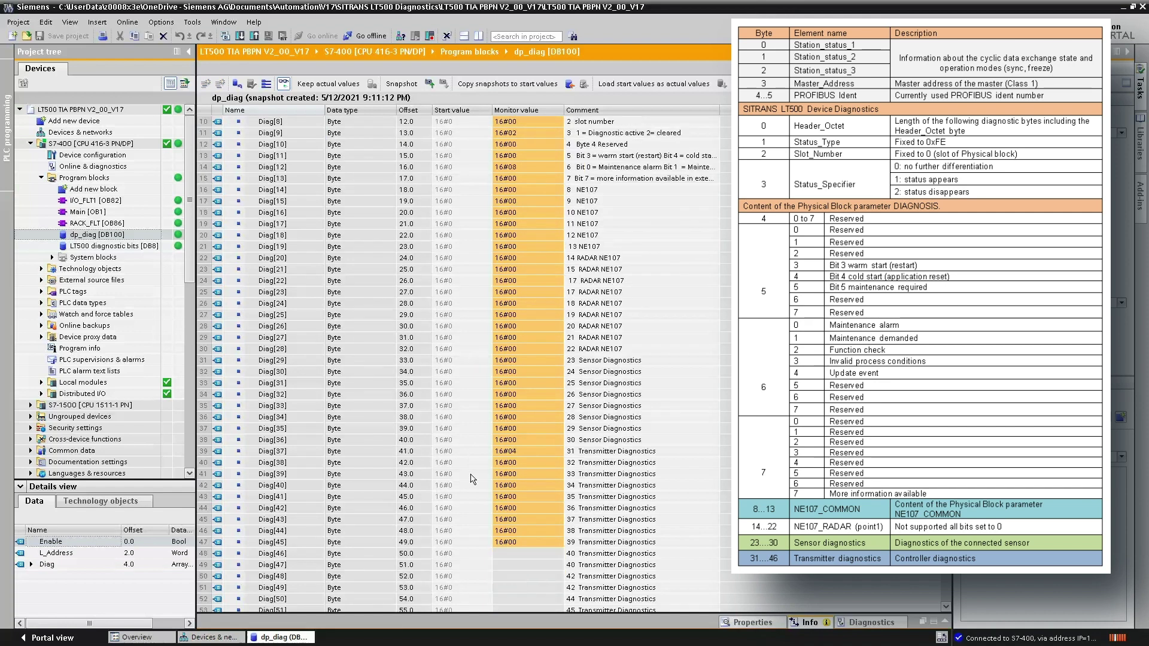
scroll(472, 479, "down", 1)
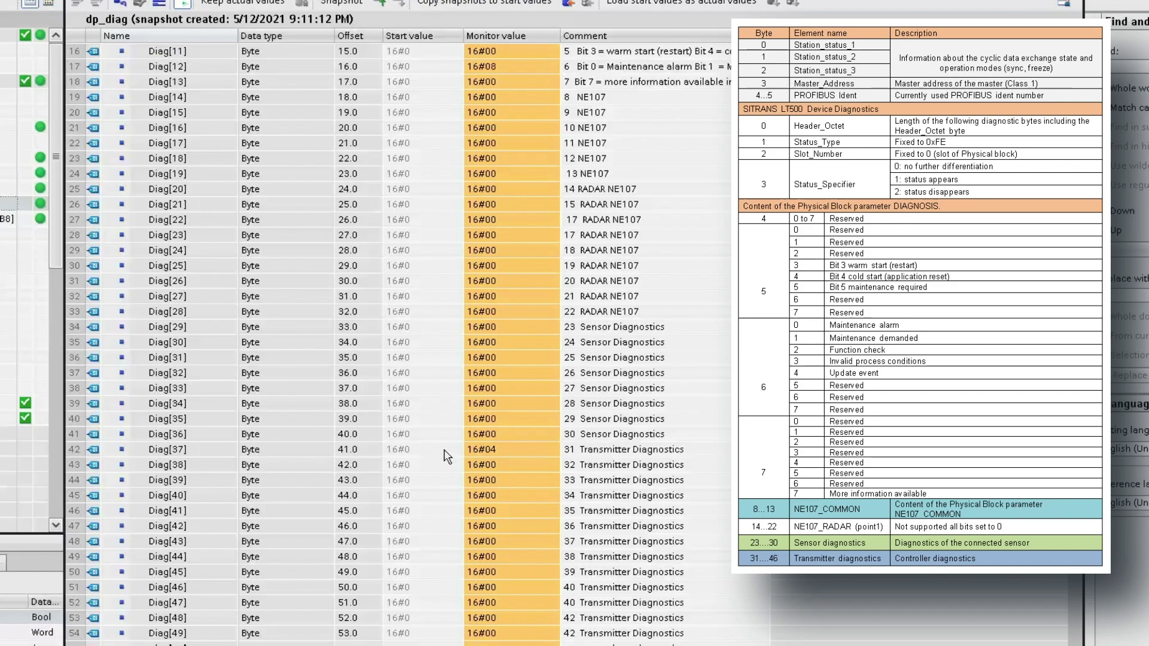
left_click(451, 443)
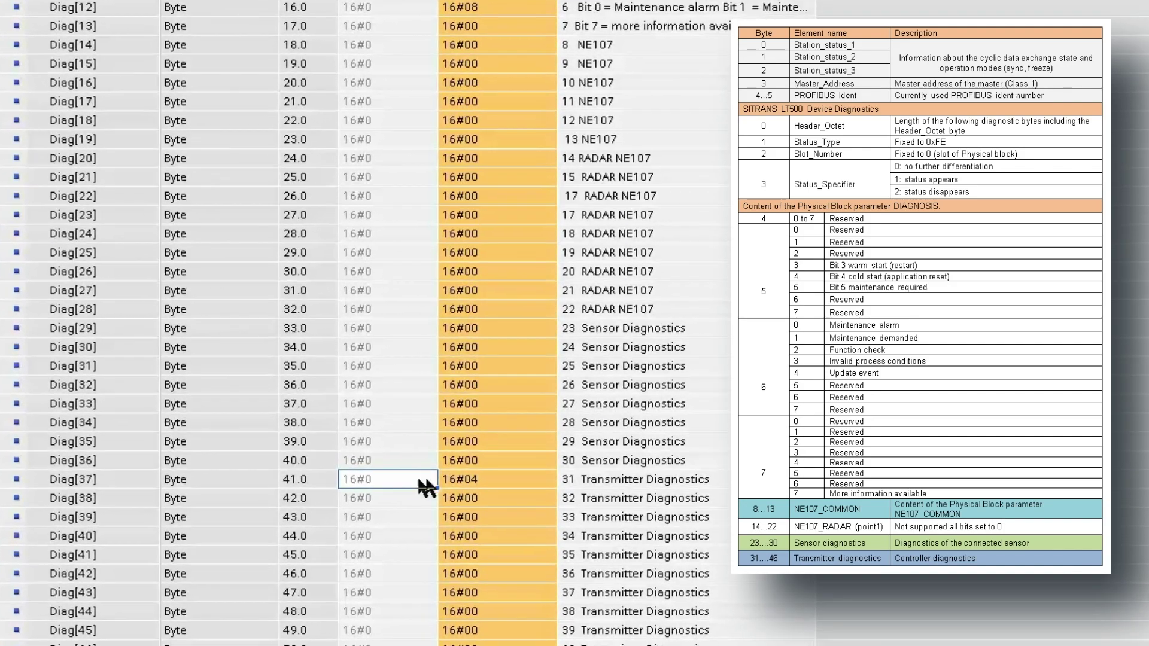
left_click(475, 475)
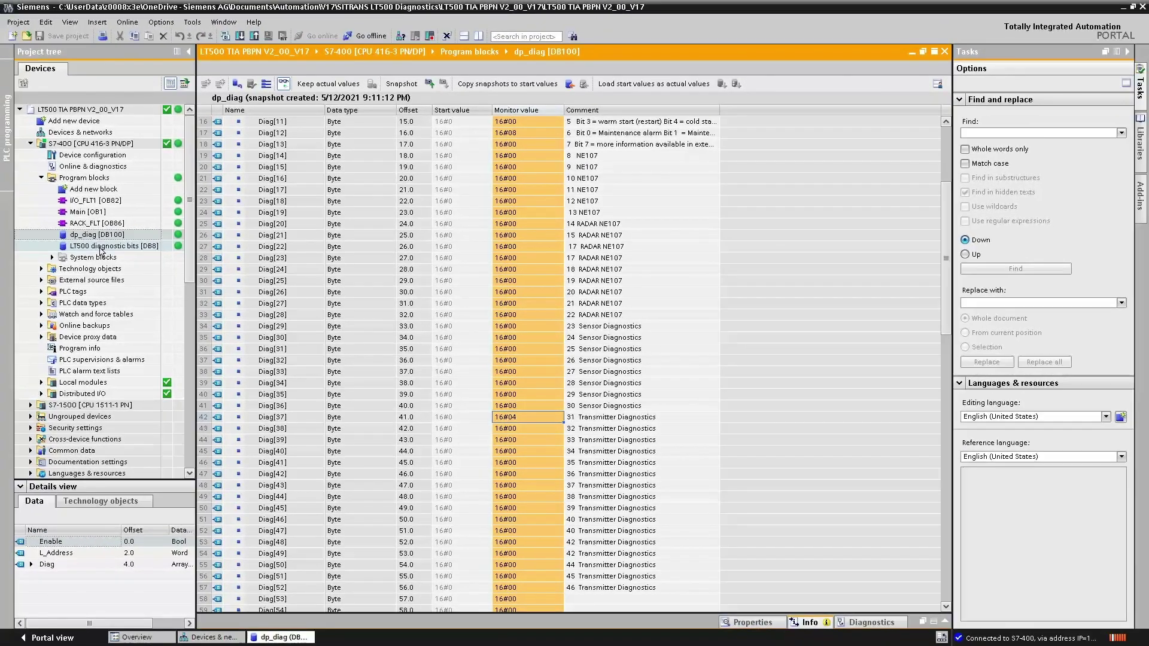
Open LT500 diagnostic bits [DB8] with monitoring, expand Sensor, and locate Sensor[66] reading TRUE
double_click(101, 246)
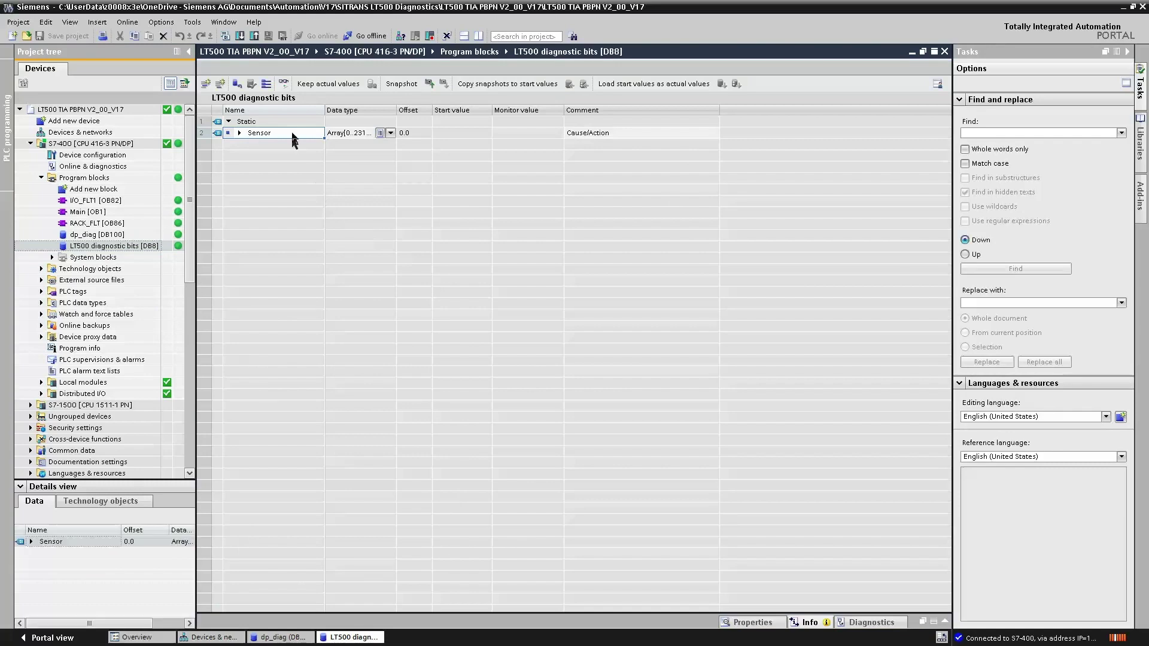
left_click(285, 85)
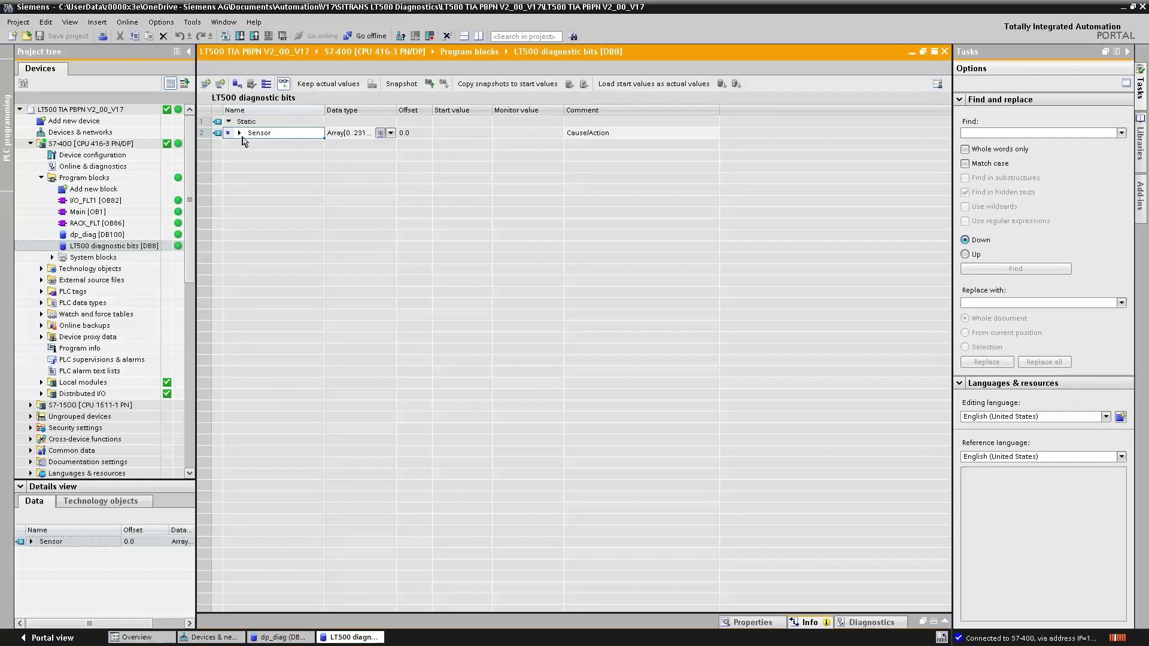
left_click(240, 133)
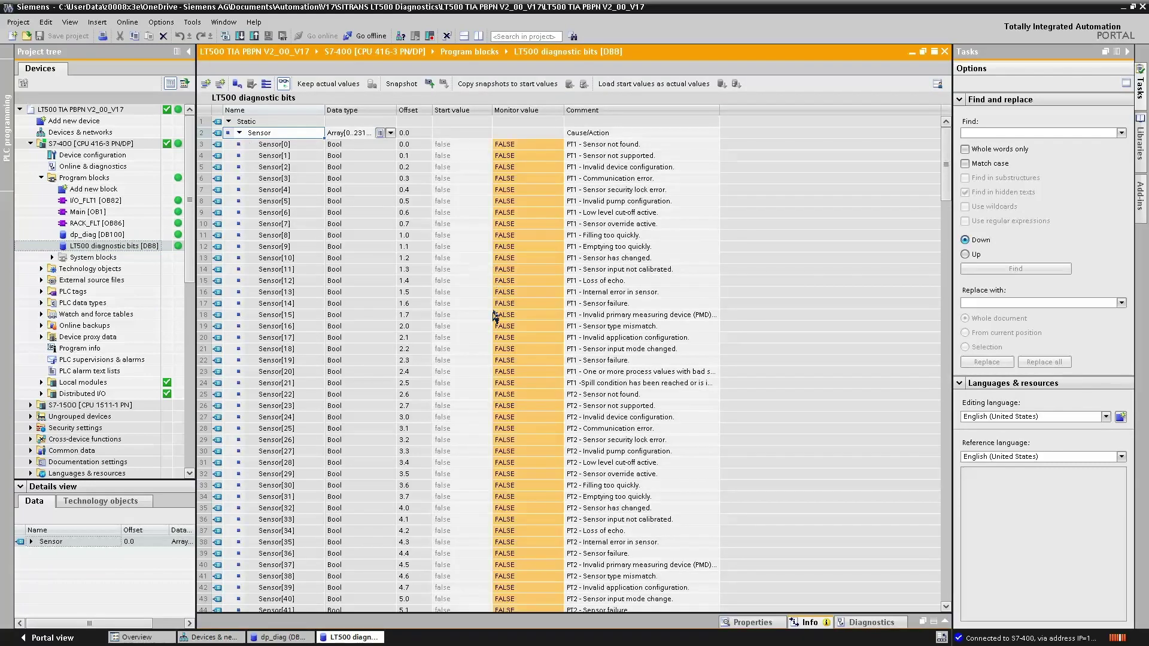
scroll(479, 336, "down", 6)
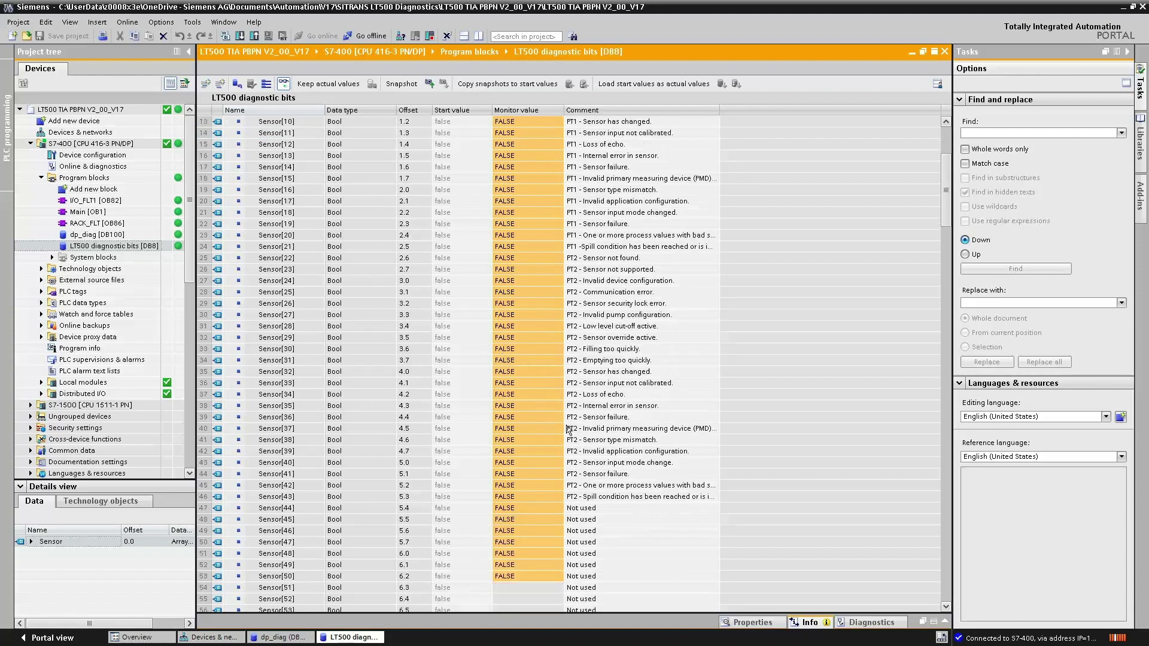
scroll(572, 429, "down", 6)
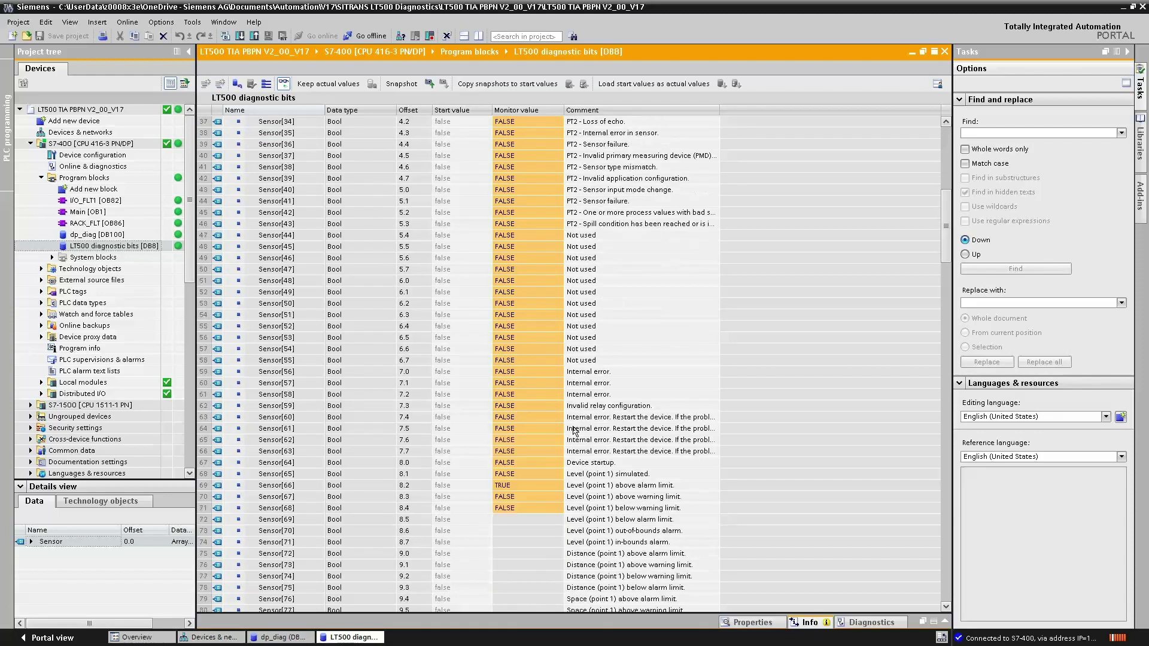
scroll(572, 430, "down", 3)
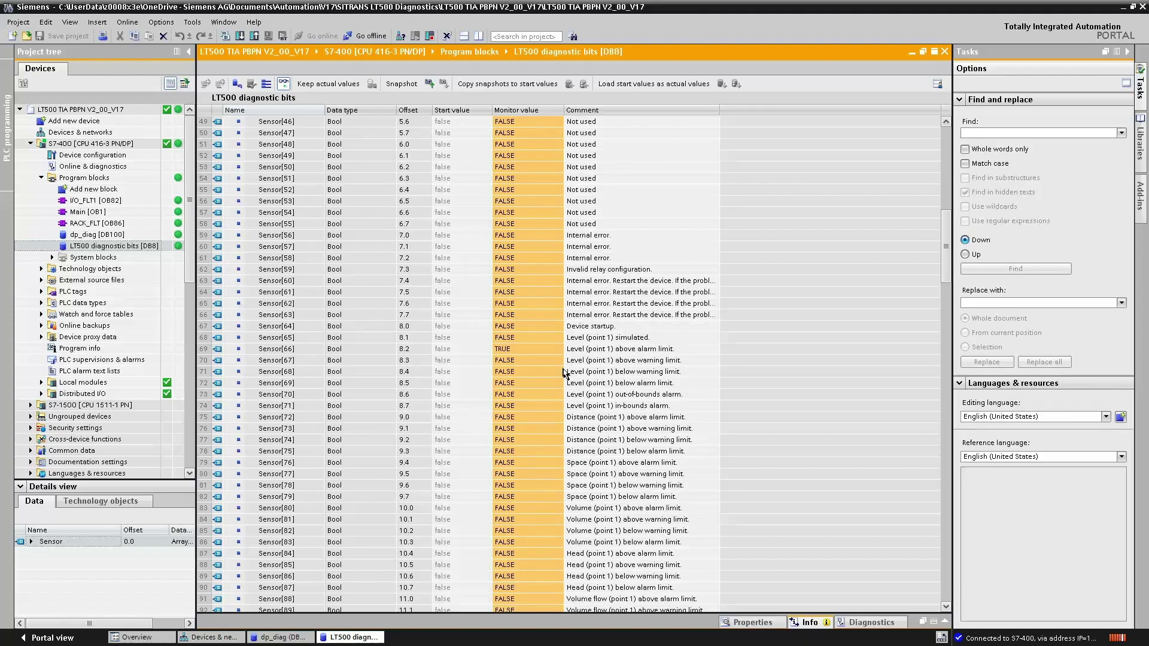
left_click(523, 352)
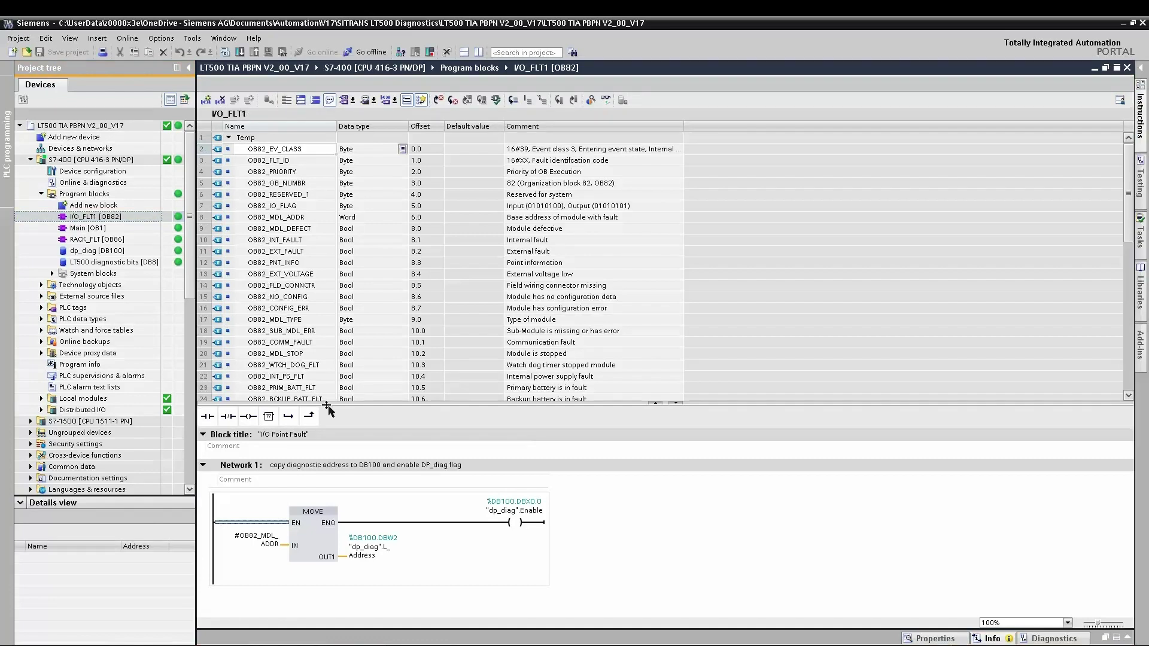
Enlarge the I/O_FLT1 [OB82] network area to show Network 1, then open Main [OB1]
left_click_drag(349, 405, 338, 212)
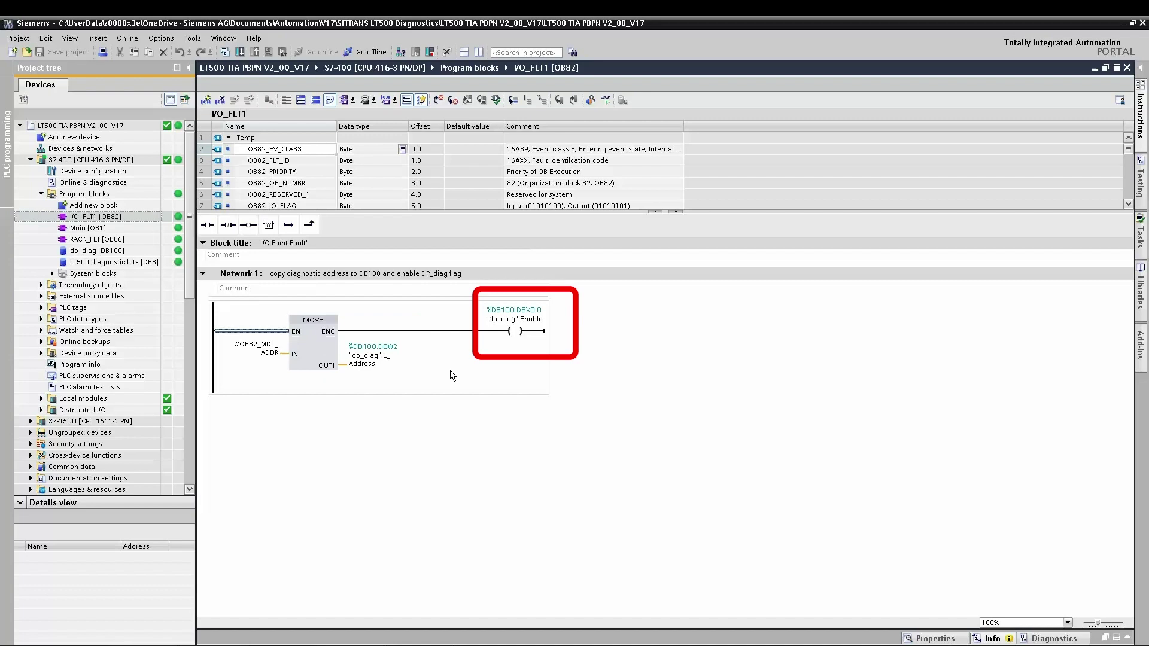
double_click(84, 228)
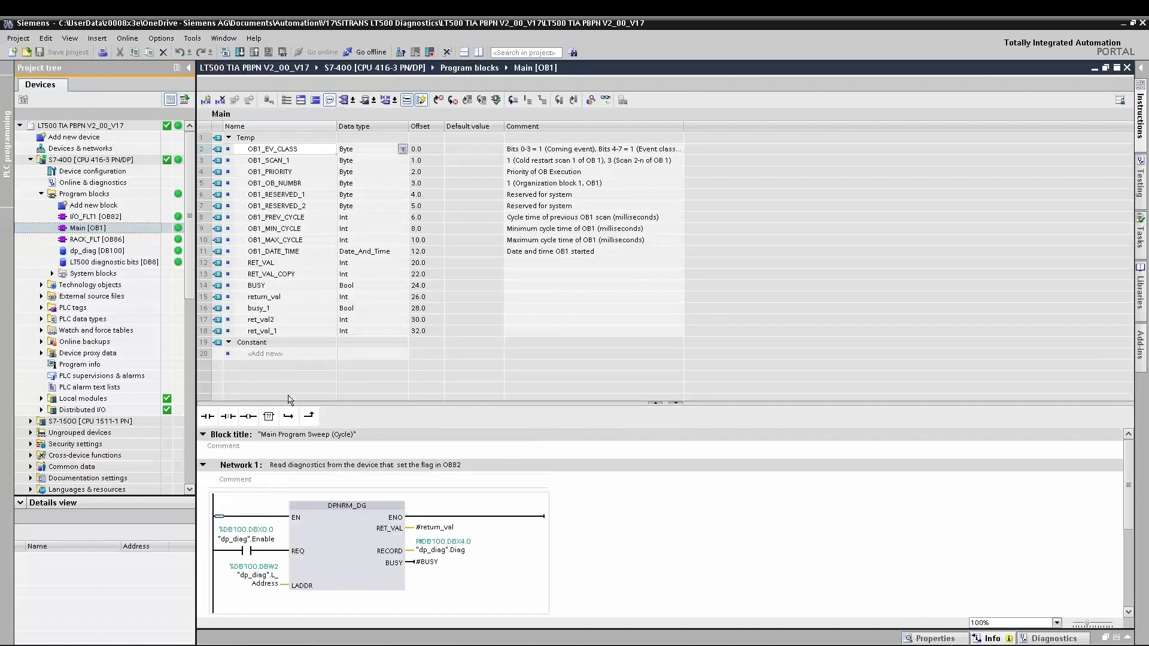
Enlarge Main [OB1]'s network area to reveal the DPNRM_DG and UBLKMOV networks
left_click_drag(337, 402, 336, 192)
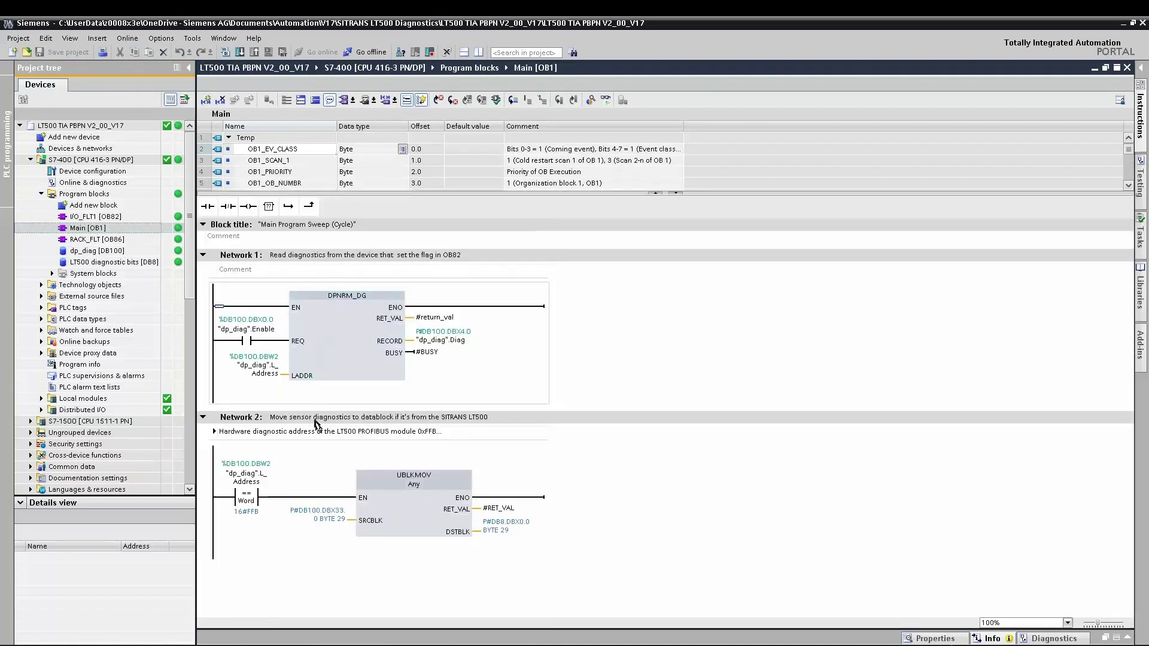